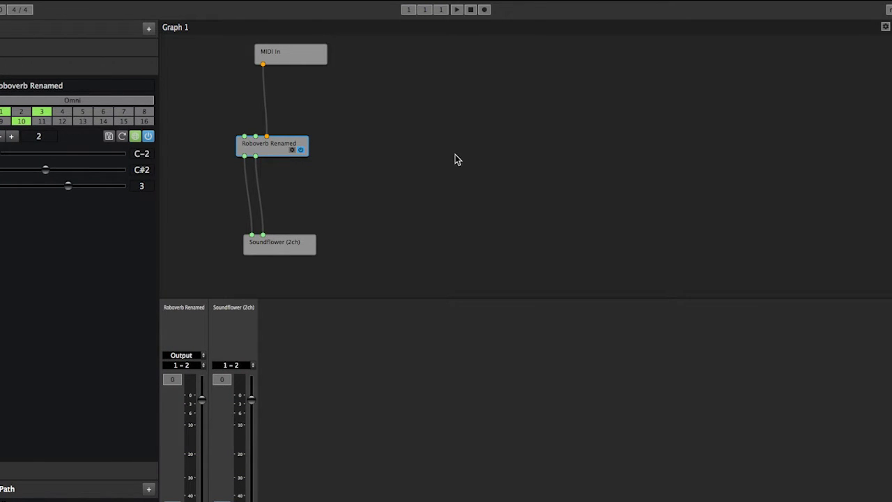
# Step: Open the Graph 1 add menu to view its Graph I/O and Plugins entries, then dismiss it
pyautogui.rightClick(459, 159)
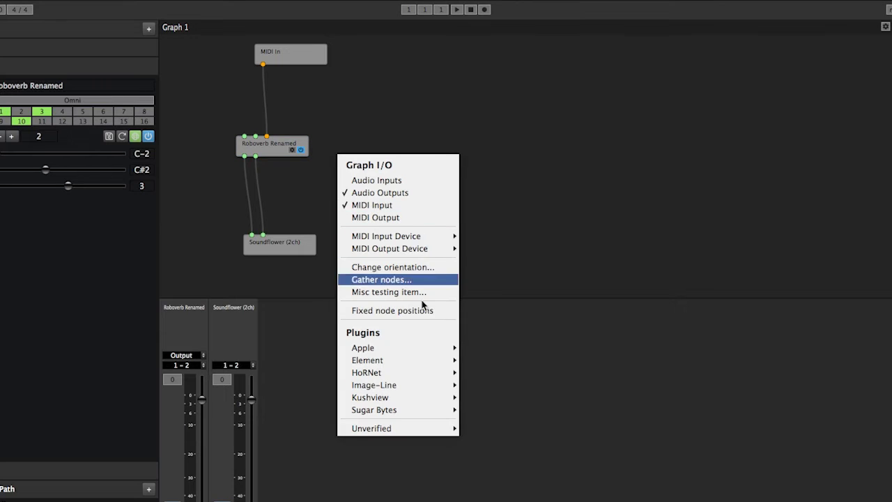
pyautogui.moveTo(414, 362)
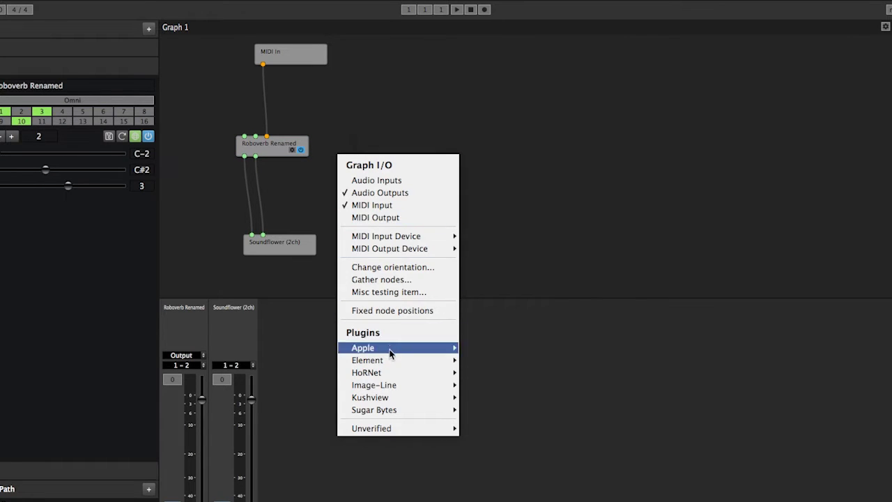
pyautogui.click(442, 100)
# Step: Show the Plugins > Element submenu listing built-in nodes such as Audio Mixer and Wet/Dry
pyautogui.rightClick(414, 74)
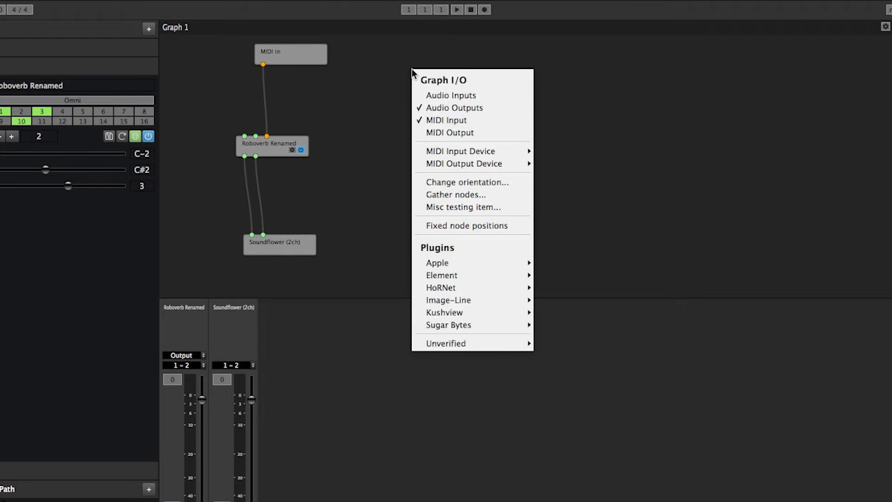
pyautogui.moveTo(445, 277)
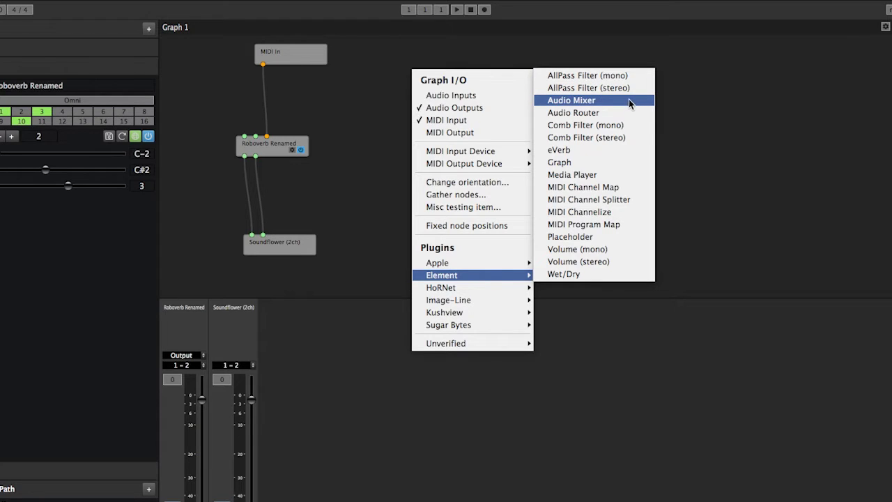
# Step: Add an Audio Mixer node and set its Master fader to -6.38 dB
pyautogui.click(633, 105)
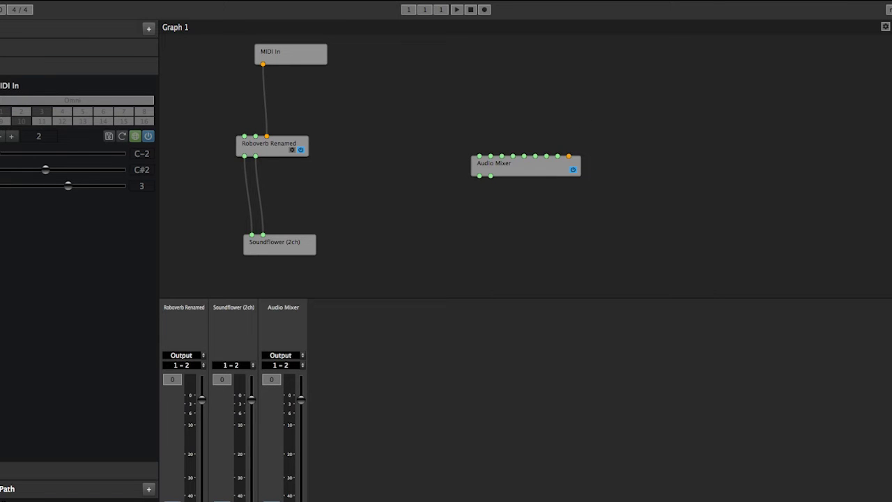
pyautogui.doubleClick(530, 167)
pyautogui.moveTo(534, 196); pyautogui.dragTo(467, 207)
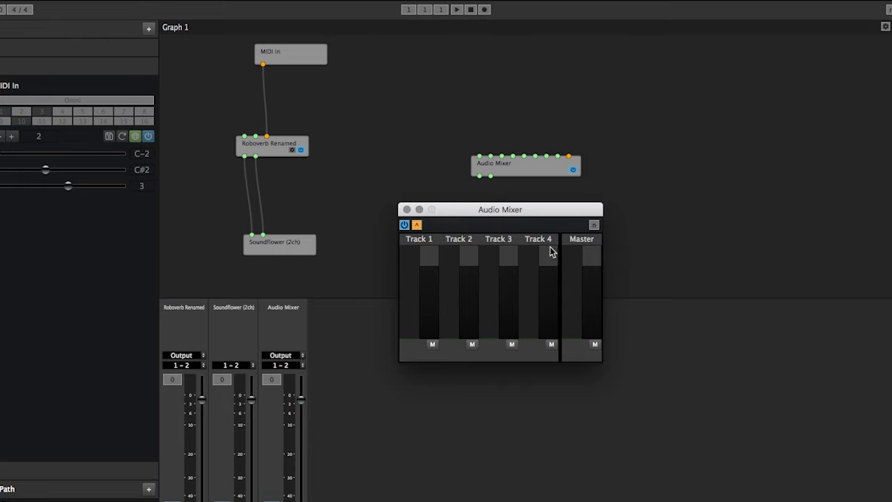
pyautogui.moveTo(591, 268); pyautogui.dragTo(594, 282)
pyautogui.moveTo(527, 209); pyautogui.dragTo(527, 173)
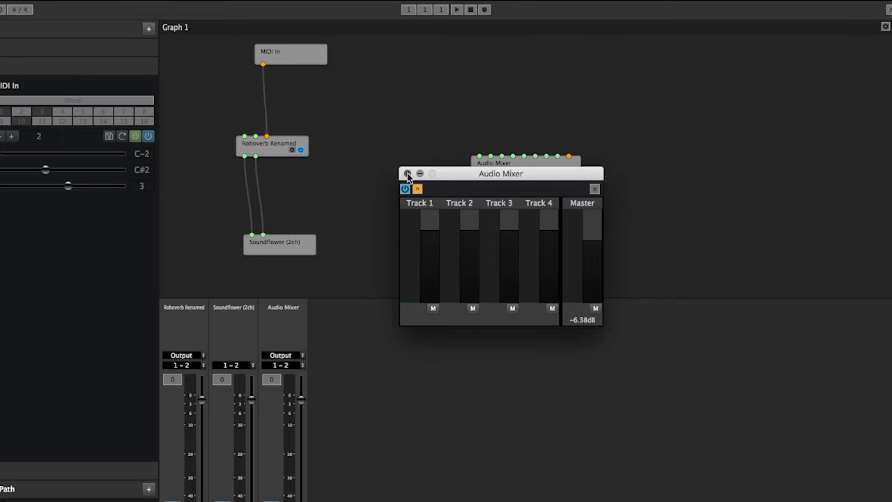
pyautogui.click(407, 174)
# Step: Add a trial Audio Router node and separate it from the Audio Mixer node
pyautogui.rightClick(516, 137)
pyautogui.moveTo(467, 344)
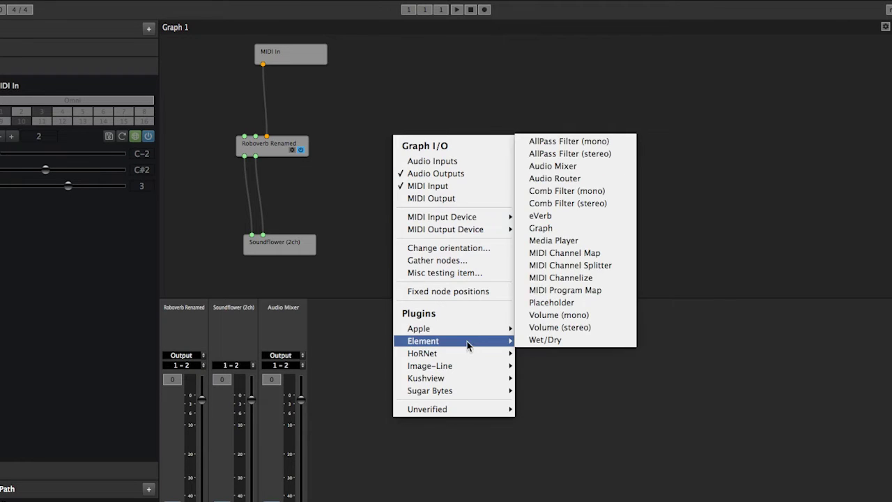
pyautogui.click(603, 178)
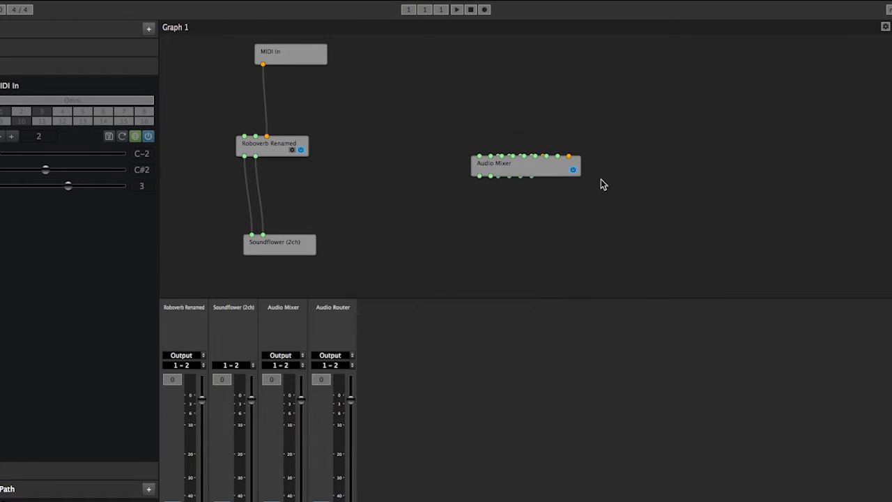
pyautogui.moveTo(534, 118); pyautogui.dragTo(618, 209)
pyautogui.moveTo(531, 167); pyautogui.dragTo(533, 124)
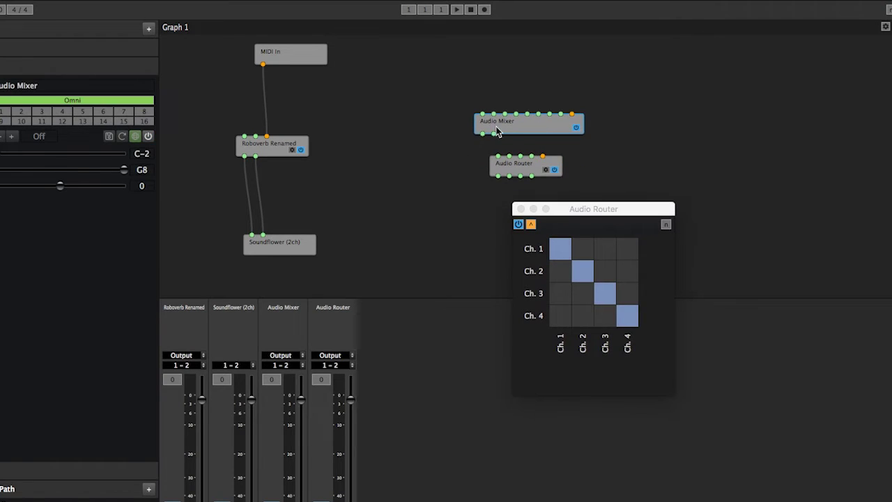
pyautogui.moveTo(514, 169); pyautogui.dragTo(386, 175)
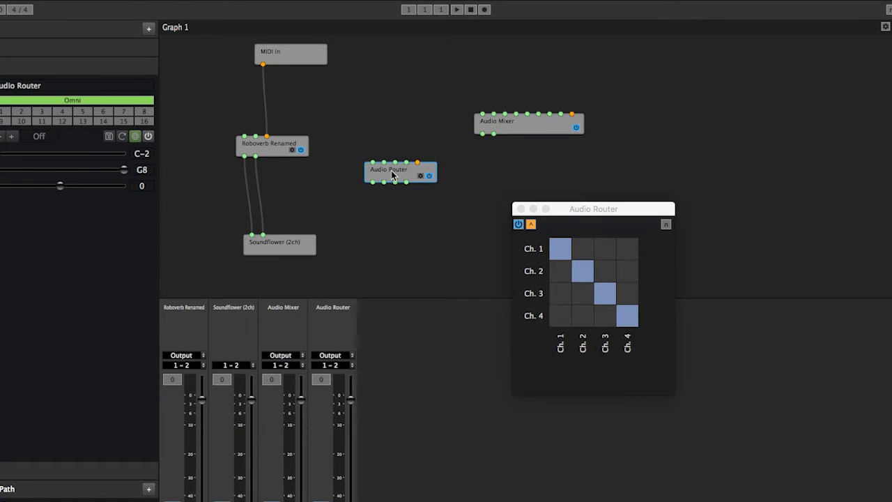
# Step: Delete the Audio Router and Audio Mixer nodes from Graph 1
pyautogui.press('Delete')
pyautogui.doubleClick(518, 127)
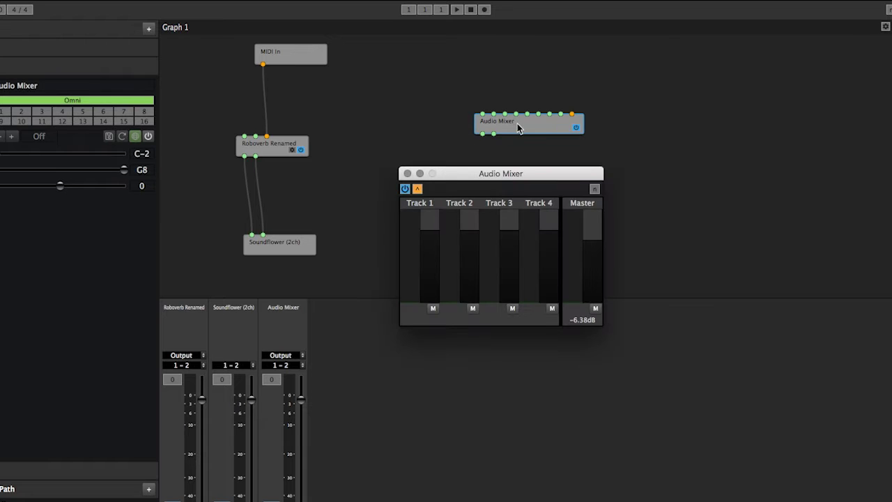
pyautogui.click(516, 126)
pyautogui.press('Delete')
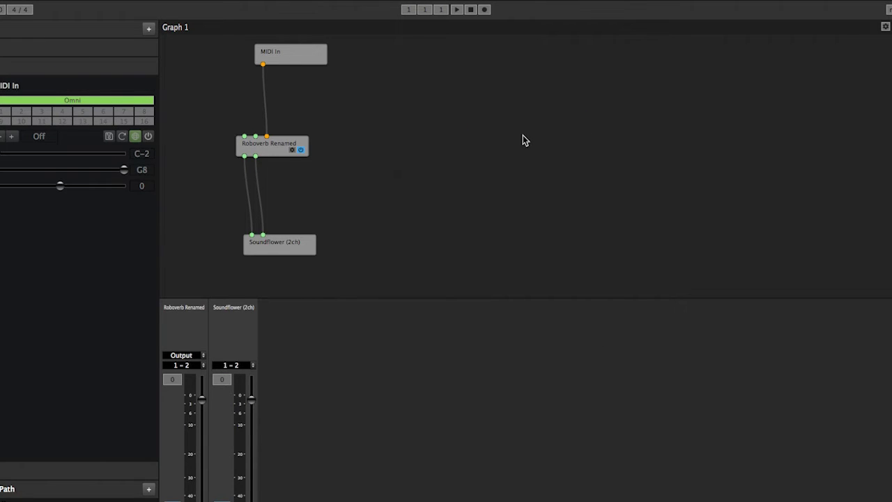
# Step: Add an Audio Router node to Graph 1 and move it to the right
pyautogui.rightClick(525, 140)
pyautogui.moveTo(507, 349)
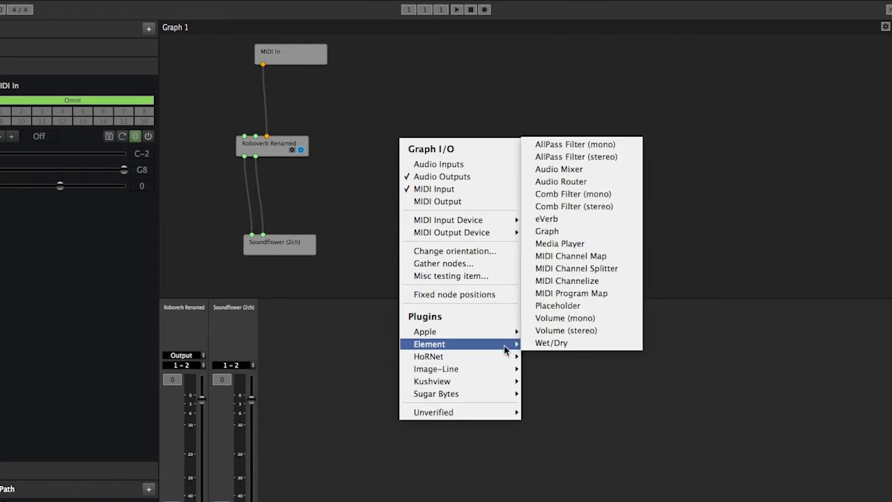
pyautogui.click(566, 181)
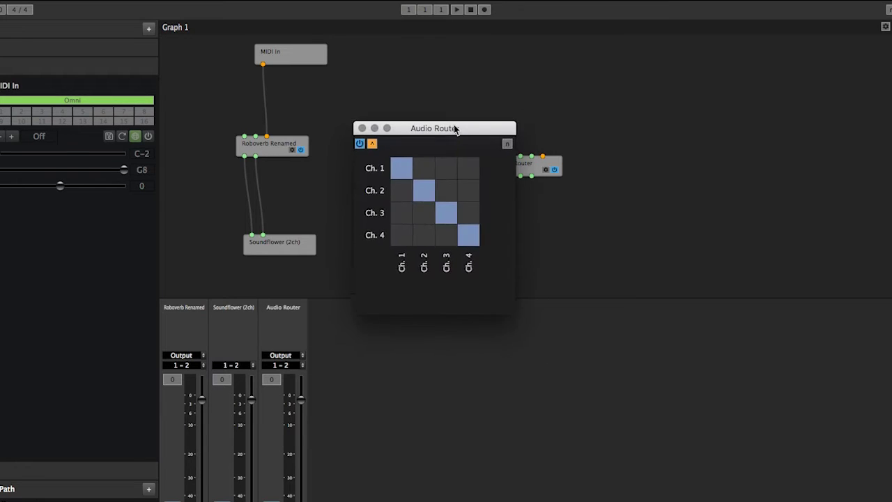
pyautogui.moveTo(456, 127); pyautogui.dragTo(444, 118)
pyautogui.moveTo(528, 173); pyautogui.dragTo(566, 170)
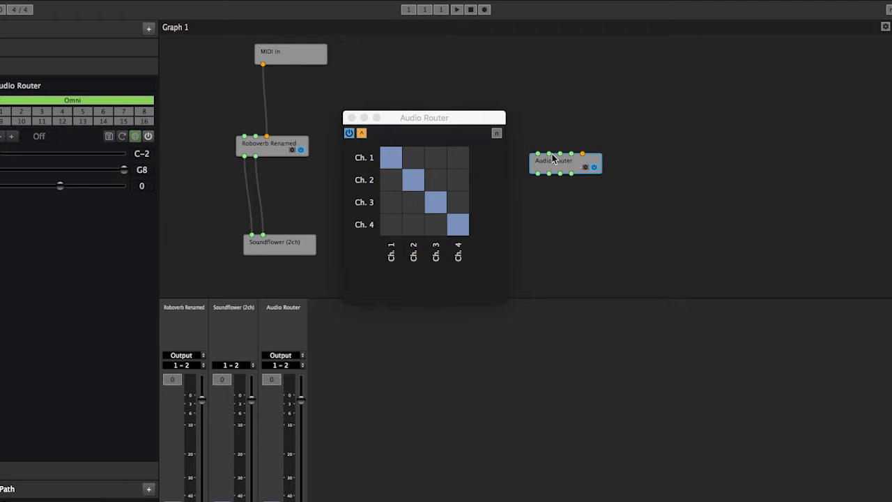
# Step: Toggle the Ch. 1 and Ch. 3 straight-through routings off and back on, then close the editor
pyautogui.click(393, 166)
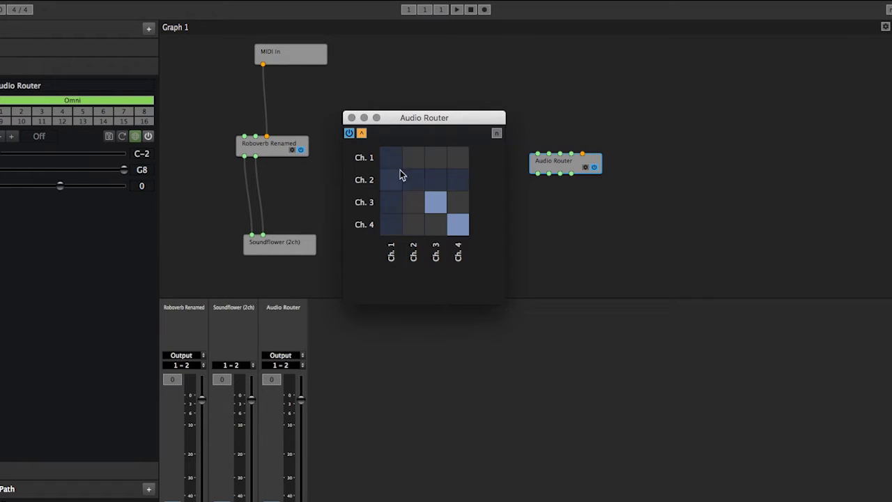
pyautogui.click(392, 160)
pyautogui.click(435, 202)
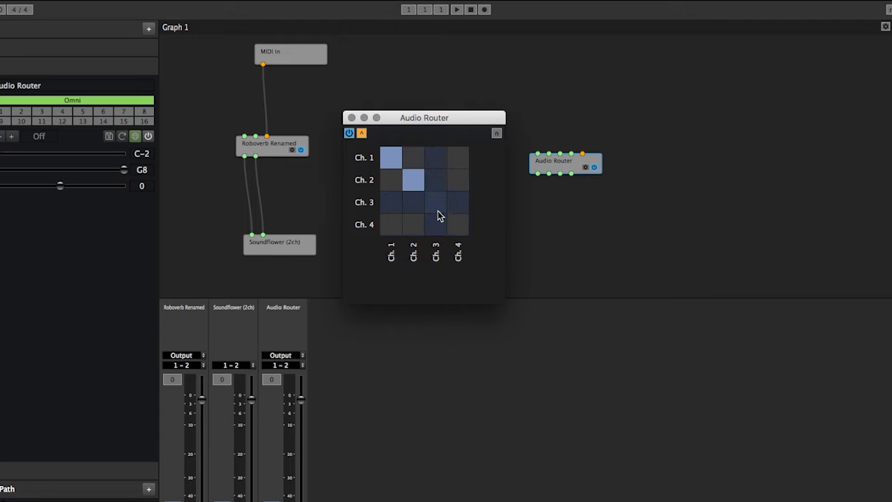
pyautogui.click(437, 207)
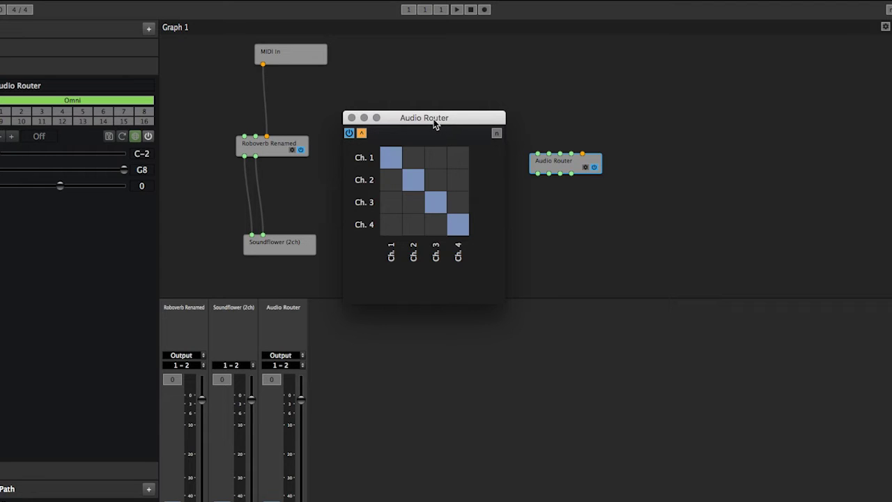
pyautogui.moveTo(434, 122); pyautogui.dragTo(450, 115)
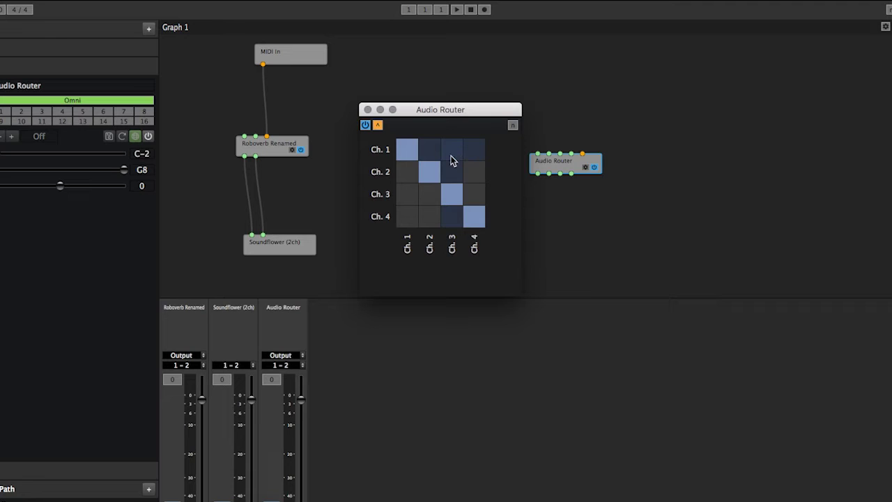
pyautogui.moveTo(471, 117); pyautogui.dragTo(476, 109)
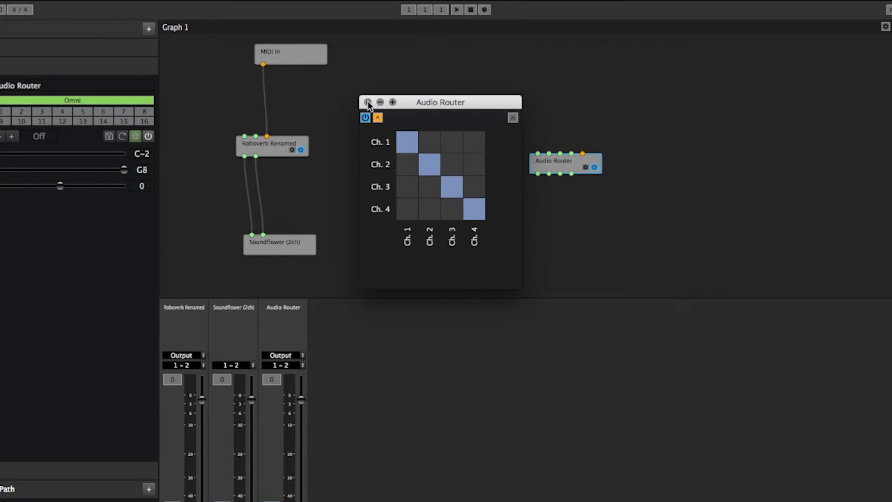
pyautogui.click(369, 103)
# Step: Show Element's built-in node list, including Graph, from the canvas add menu
pyautogui.rightClick(467, 147)
pyautogui.moveTo(403, 350)
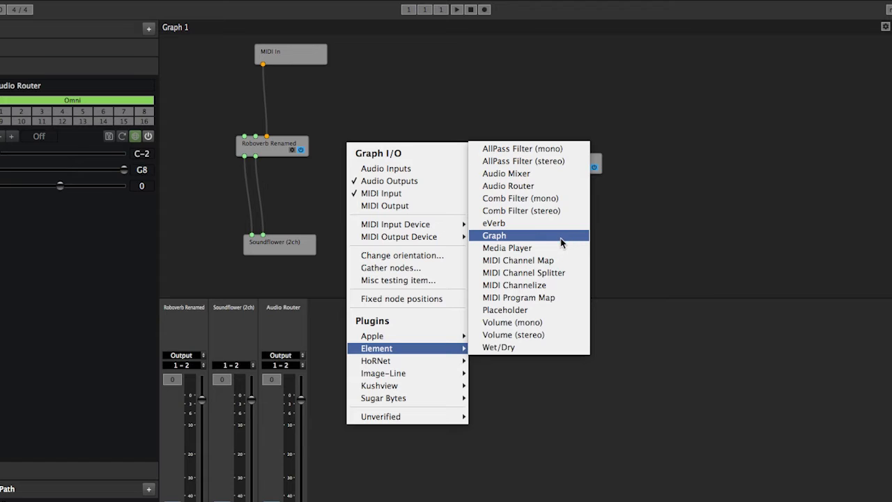
# Step: Add a nested Graph node and move the Audio Router up out of its way
pyautogui.click(564, 240)
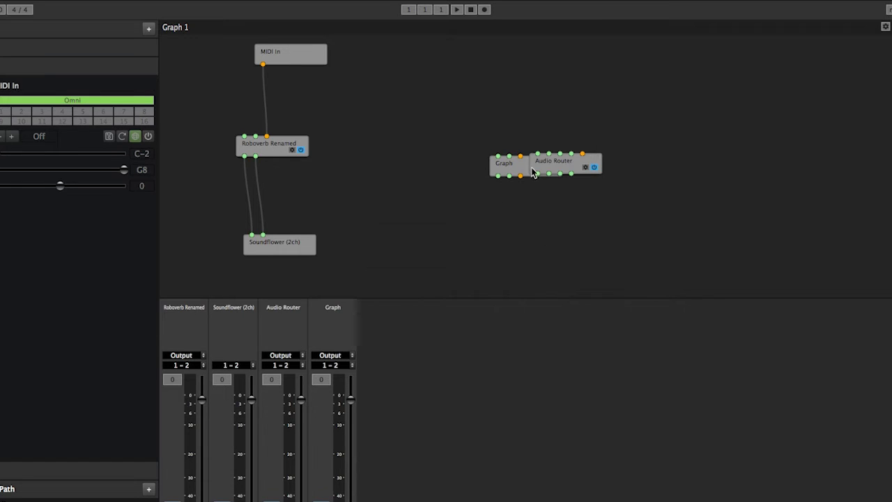
pyautogui.moveTo(582, 166); pyautogui.dragTo(613, 110)
pyautogui.moveTo(528, 175); pyautogui.dragTo(502, 175)
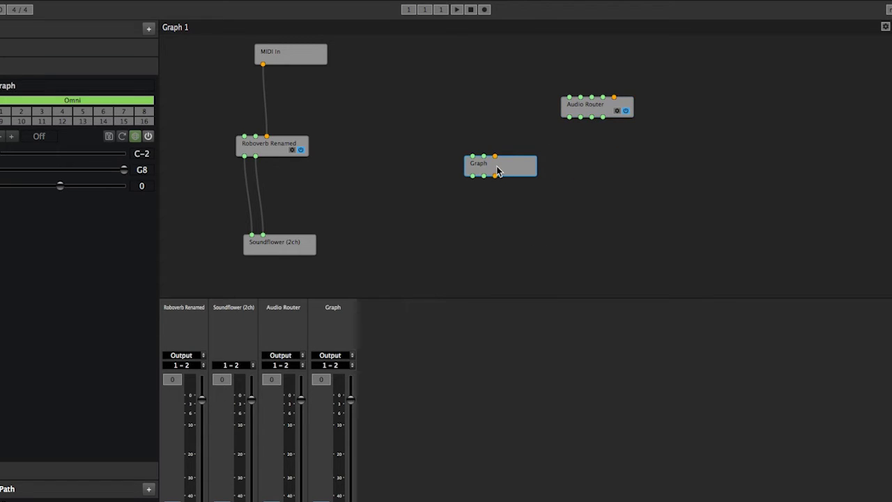
# Step: Inside the nested Graph, add an Audio Input node and move it to the top left
pyautogui.doubleClick(498, 170)
pyautogui.rightClick(396, 113)
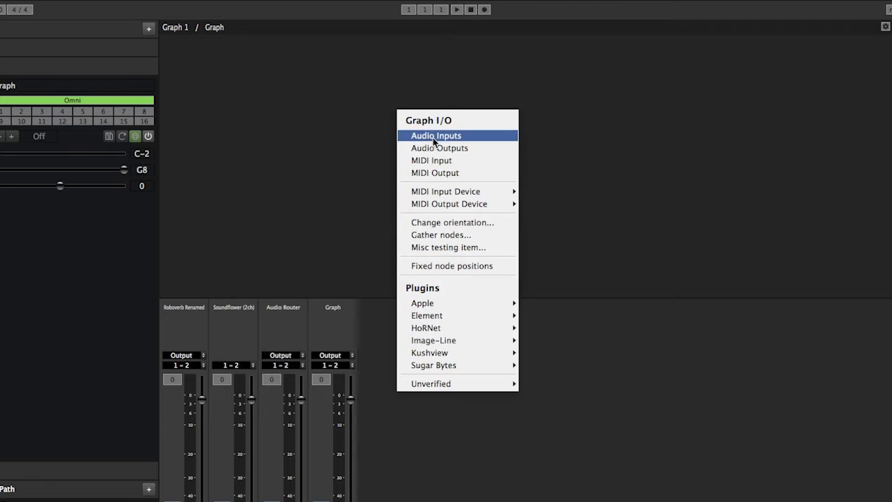
pyautogui.click(435, 136)
pyautogui.moveTo(509, 177); pyautogui.dragTo(359, 76)
pyautogui.rightClick(438, 158)
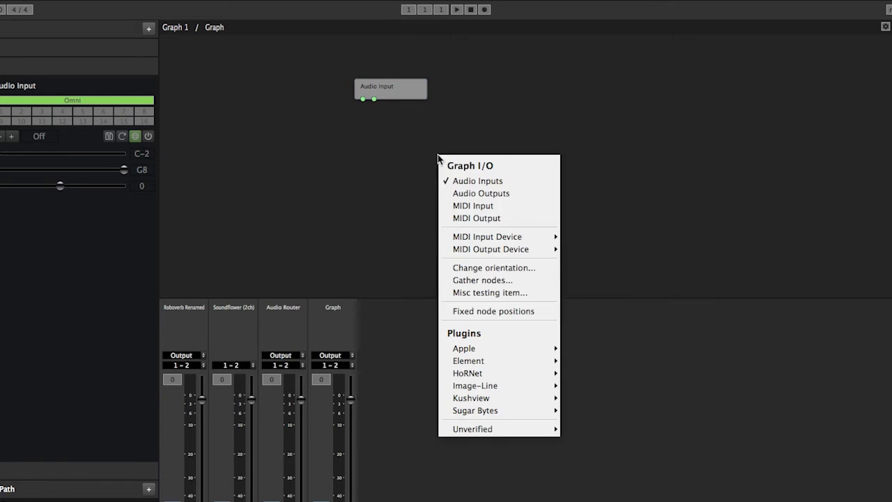
pyautogui.click(175, 33)
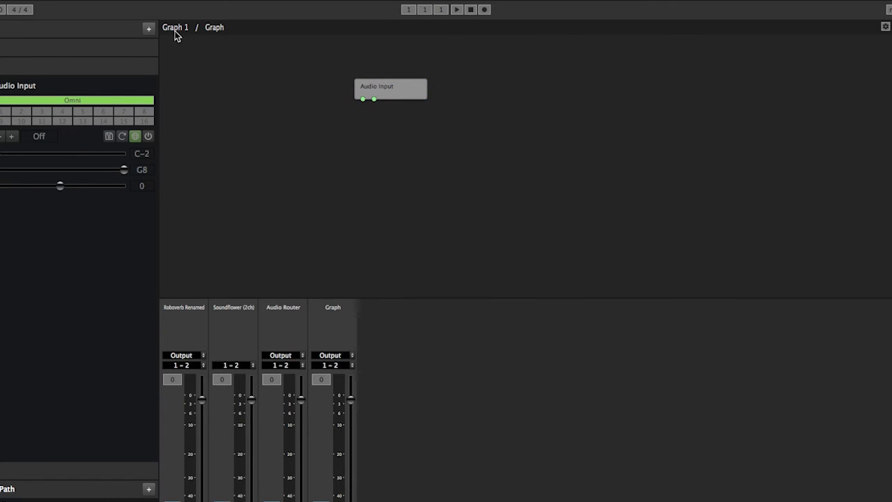
# Step: Return to Graph 1 and move the Graph node further left
pyautogui.click(14, 46)
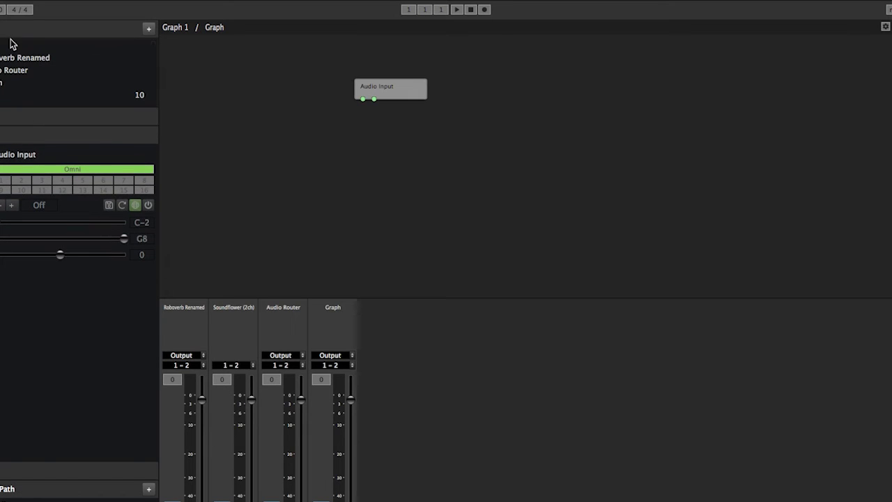
pyautogui.doubleClick(10, 50)
pyautogui.moveTo(466, 156); pyautogui.dragTo(407, 150)
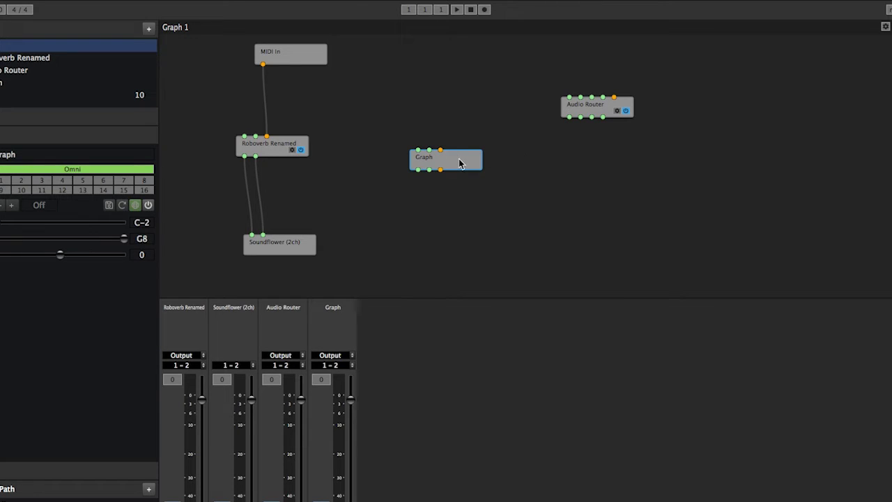
# Step: Drag SR42 Reverb.elg from the graphs folder in the file browser onto Graph 1
pyautogui.moveTo(466, 164); pyautogui.dragTo(431, 154)
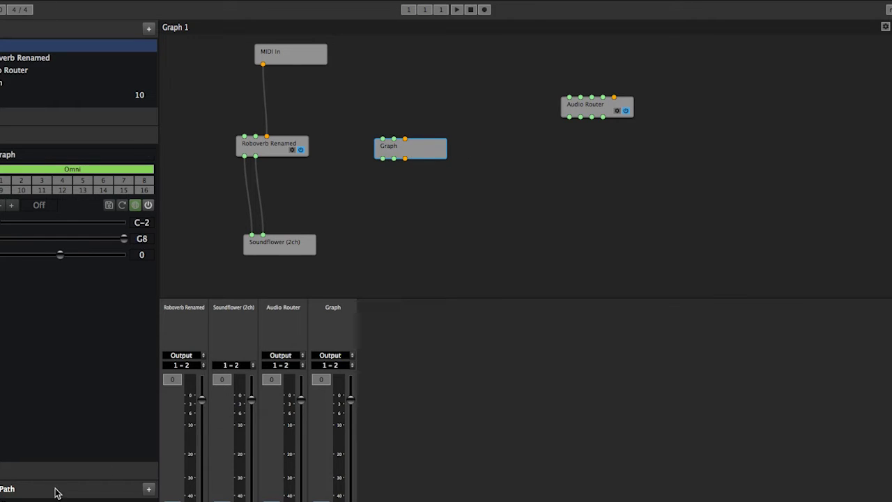
pyautogui.moveTo(56, 496); pyautogui.dragTo(72, 270)
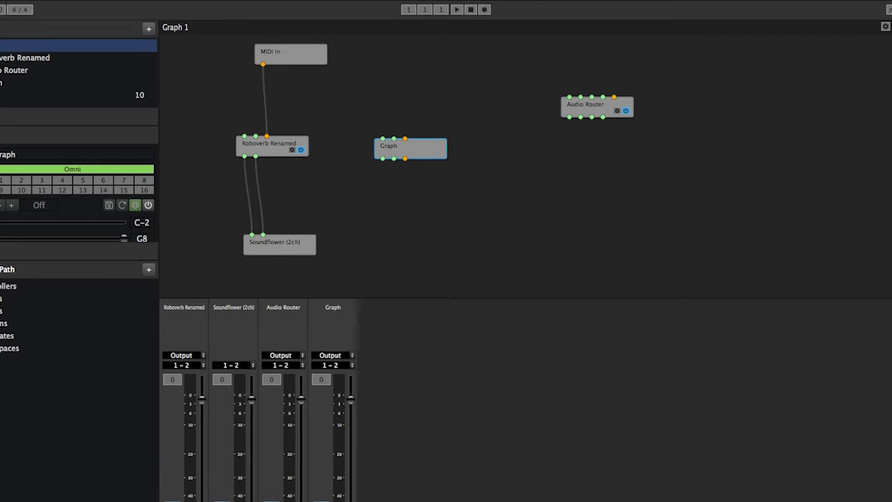
pyautogui.click(3, 298)
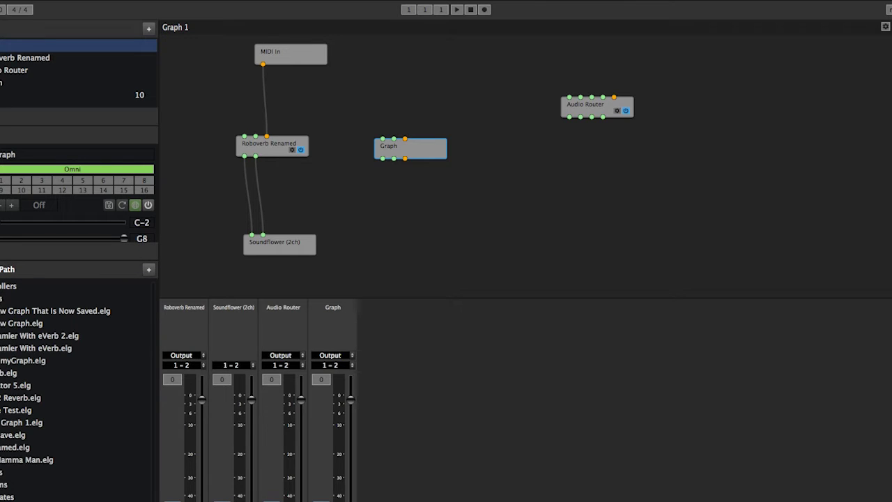
pyautogui.click(11, 399)
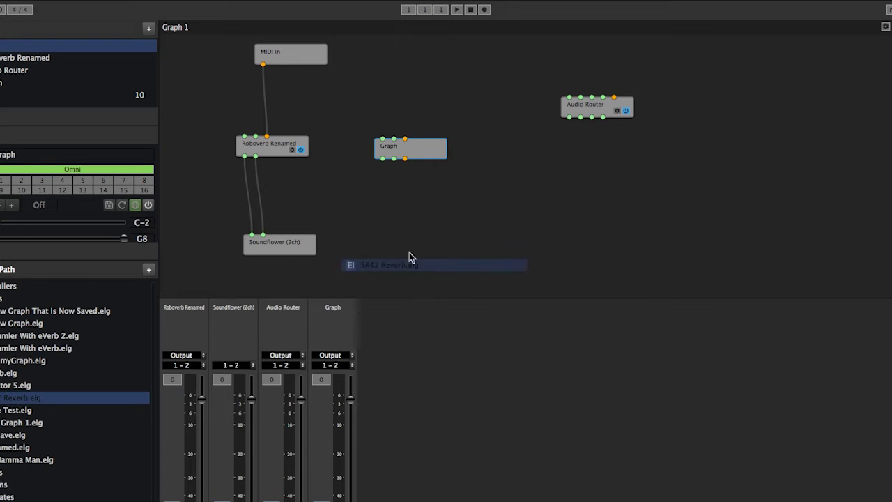
pyautogui.moveTo(409, 256); pyautogui.dragTo(492, 163)
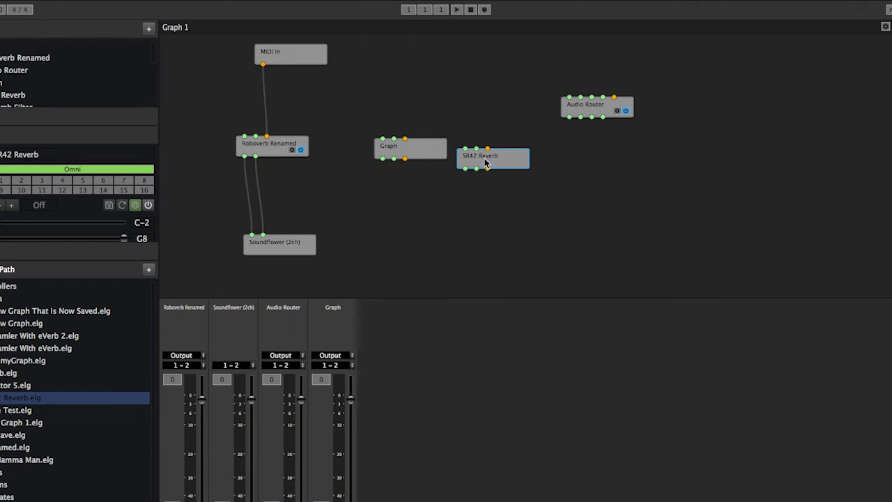
# Step: Inside SR42 Reverb, nudge the Wet/Dry, Volume and two Comb Filter nodes, then return to Graph 1
pyautogui.doubleClick(486, 162)
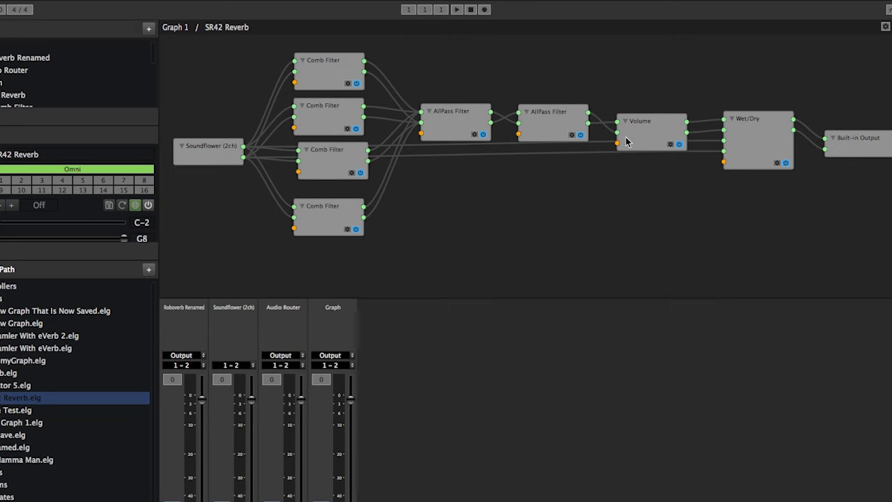
pyautogui.moveTo(761, 140); pyautogui.dragTo(759, 135)
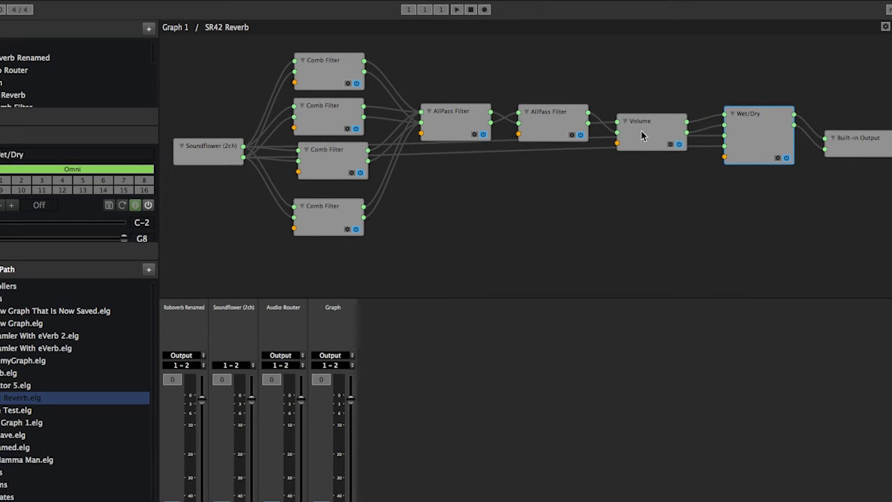
pyautogui.moveTo(641, 136); pyautogui.dragTo(643, 131)
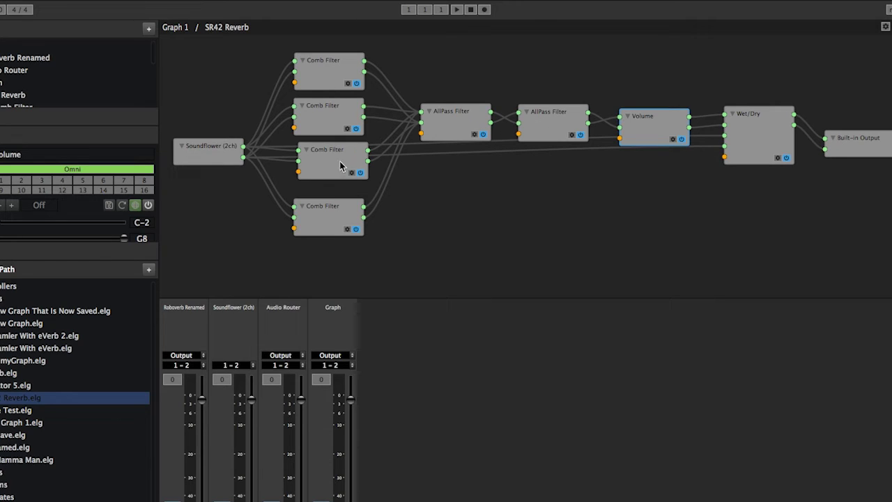
pyautogui.moveTo(340, 166); pyautogui.dragTo(336, 170)
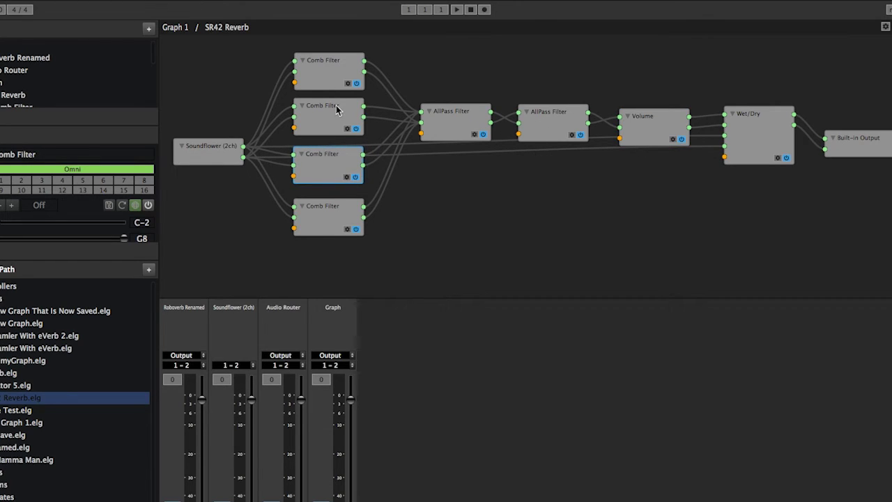
pyautogui.moveTo(322, 79); pyautogui.dragTo(323, 75)
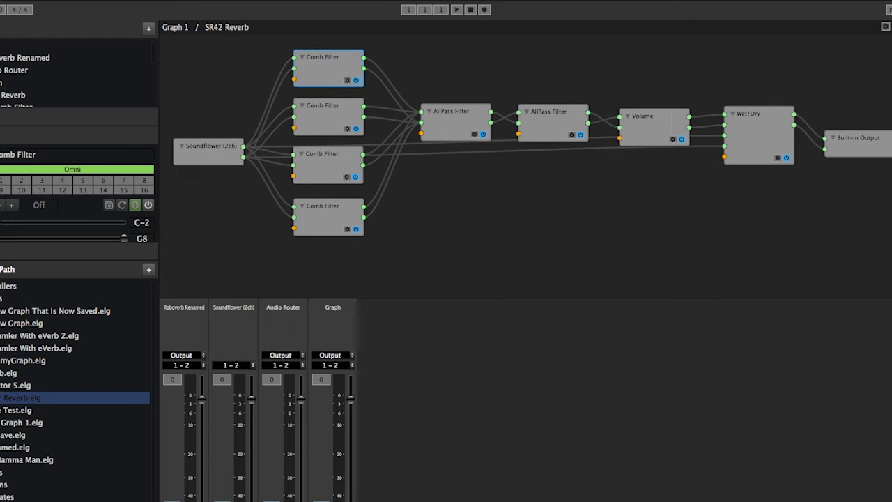
pyautogui.click(52, 46)
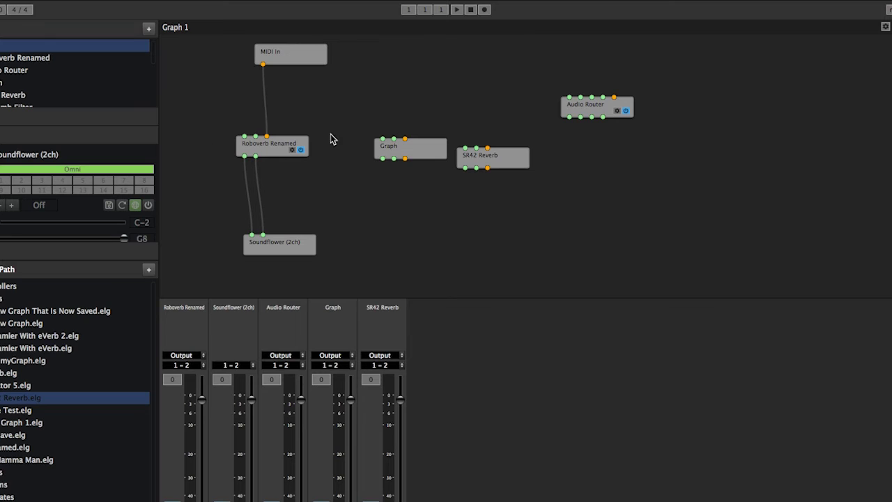
# Step: List Element's built-in nodes, including MIDI Channel Splitter, from the canvas add menu
pyautogui.rightClick(555, 152)
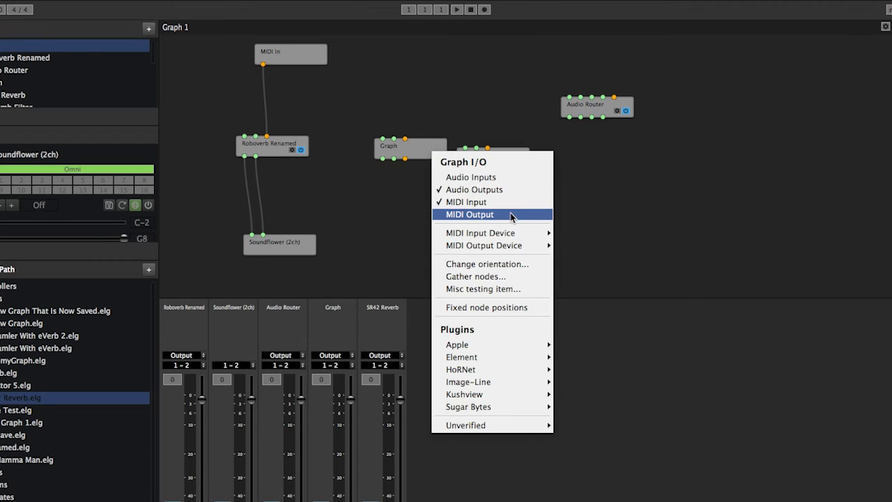
pyautogui.moveTo(491, 359)
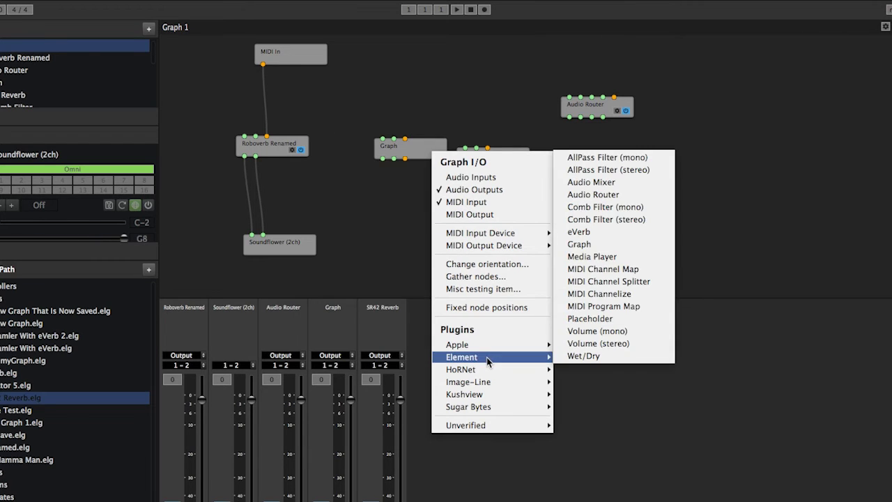
pyautogui.click(601, 282)
pyautogui.moveTo(536, 175); pyautogui.dragTo(541, 211)
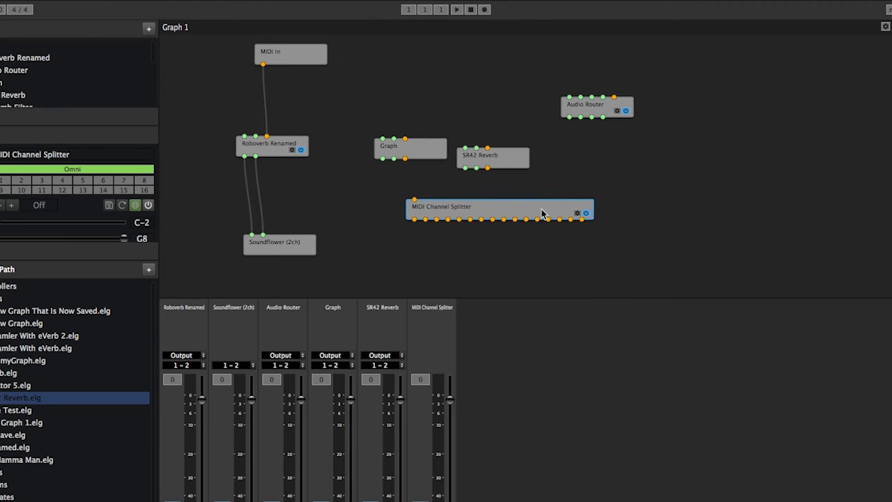
pyautogui.moveTo(416, 200); pyautogui.dragTo(405, 160)
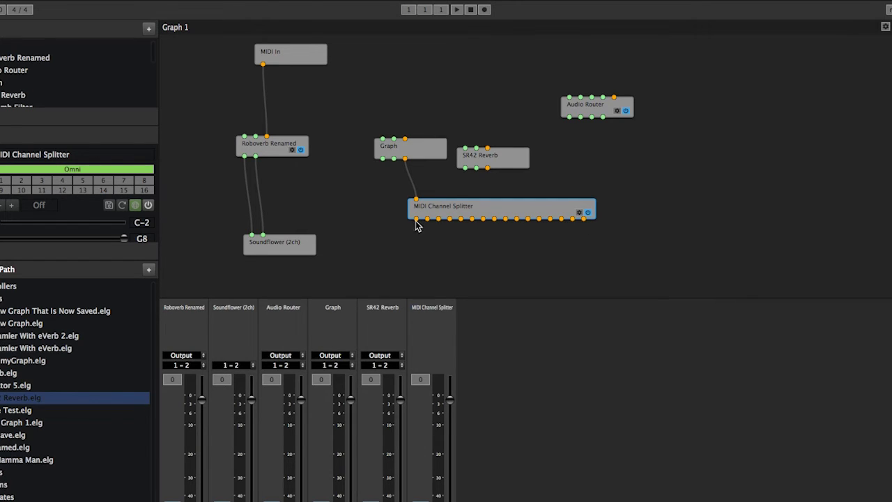
pyautogui.moveTo(450, 217); pyautogui.dragTo(449, 206)
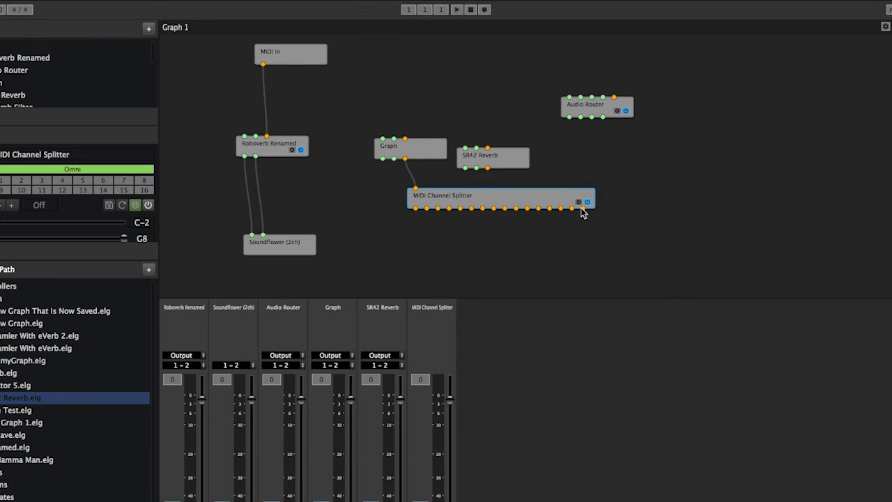
pyautogui.click(586, 233)
pyautogui.moveTo(584, 216); pyautogui.dragTo(607, 258)
pyautogui.moveTo(416, 209); pyautogui.dragTo(348, 261)
pyautogui.press('Delete')
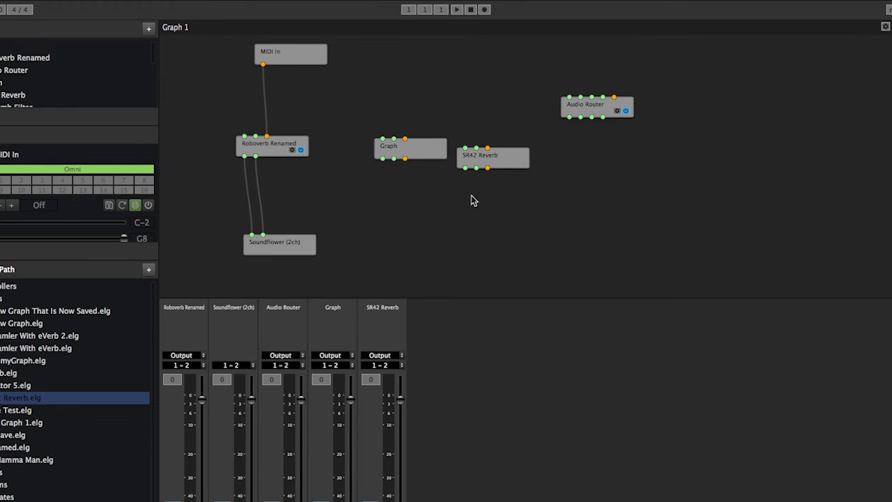
# Step: Add a Placeholder node to Graph 1 from the Plugins > Element node list
pyautogui.rightClick(482, 187)
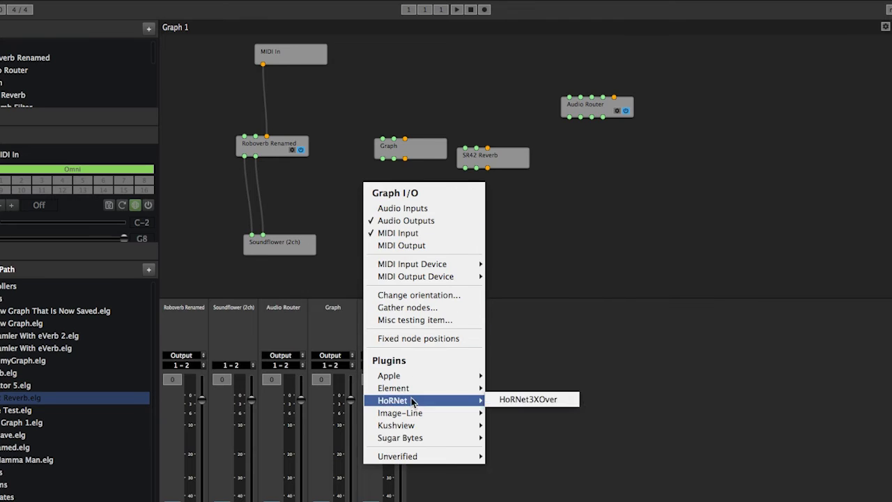
pyautogui.moveTo(419, 391)
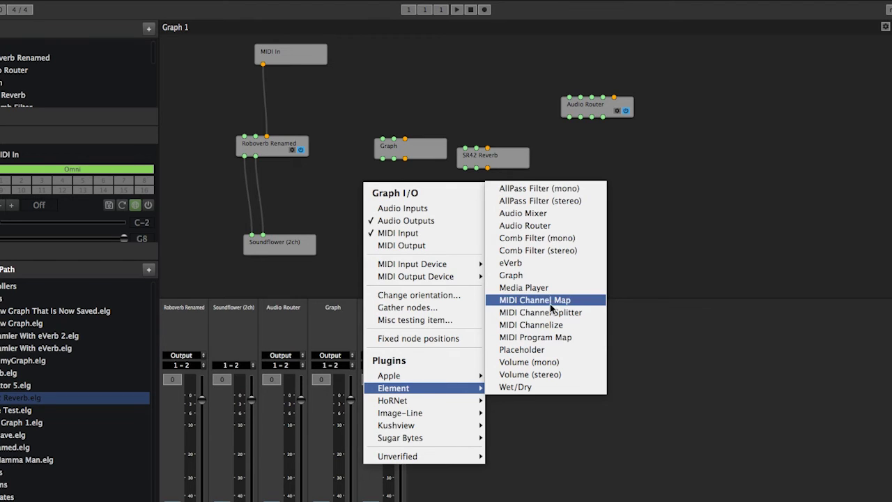
pyautogui.click(539, 355)
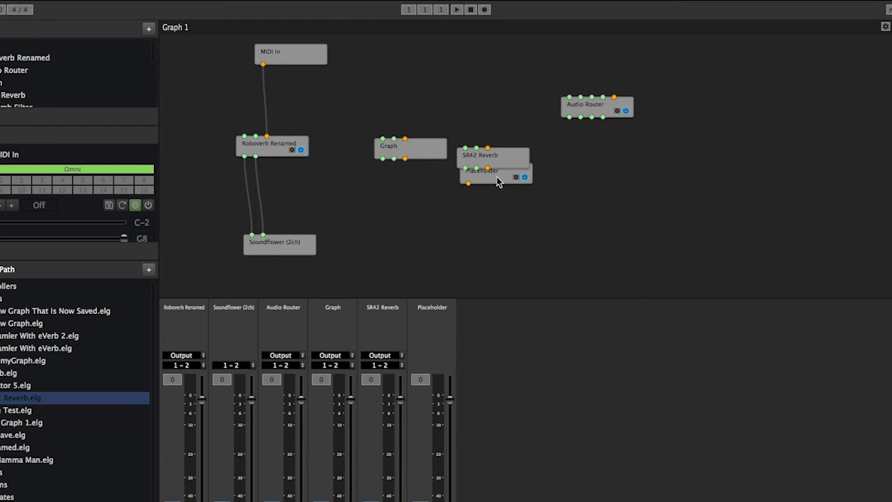
# Step: Position the Placeholder below SR42 Reverb and replace it with the Morphine synth
pyautogui.moveTo(499, 179); pyautogui.dragTo(498, 207)
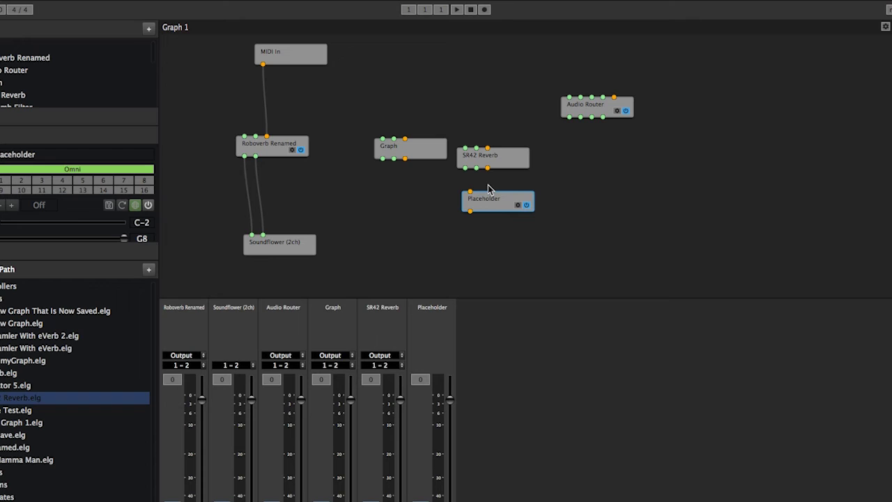
pyautogui.moveTo(489, 206); pyautogui.dragTo(478, 208)
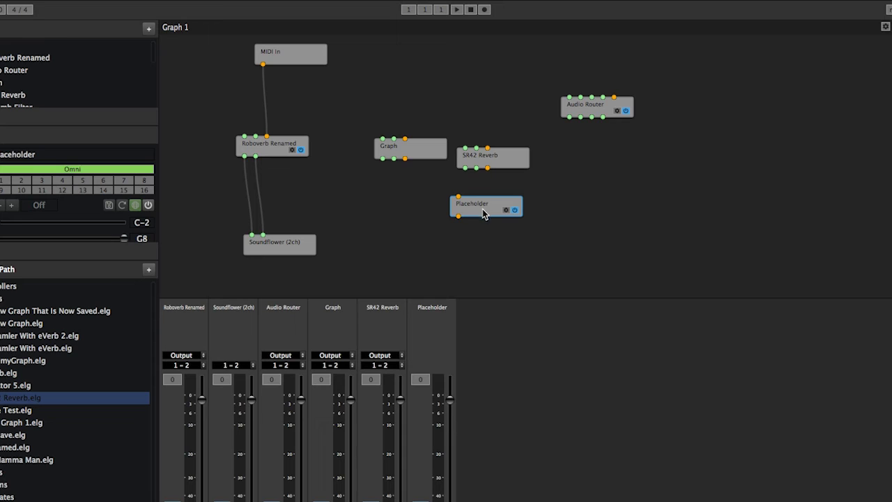
pyautogui.rightClick(478, 210)
pyautogui.moveTo(443, 275)
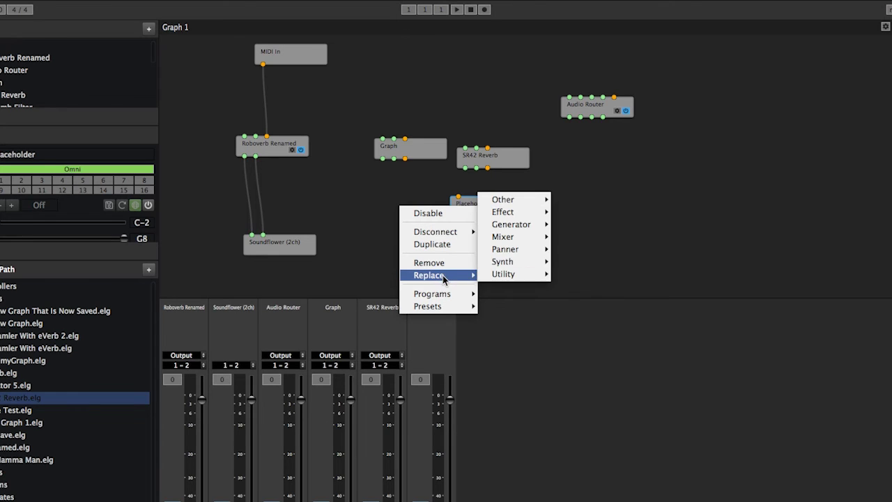
pyautogui.moveTo(497, 262)
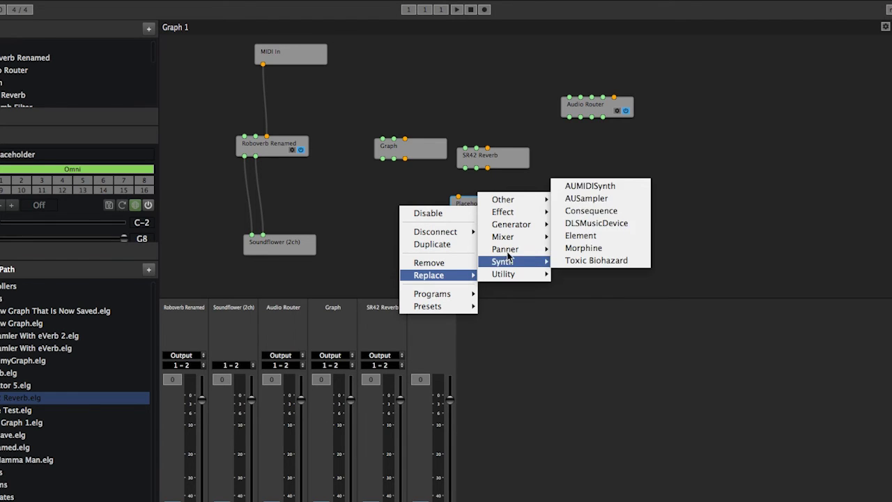
pyautogui.click(600, 250)
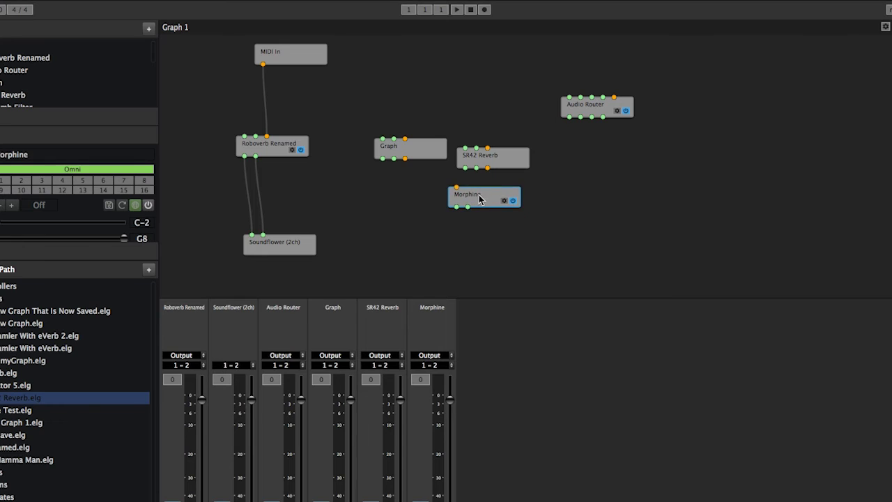
# Step: Shift the Morphine node down and left, then delete it
pyautogui.moveTo(479, 200); pyautogui.dragTo(469, 217)
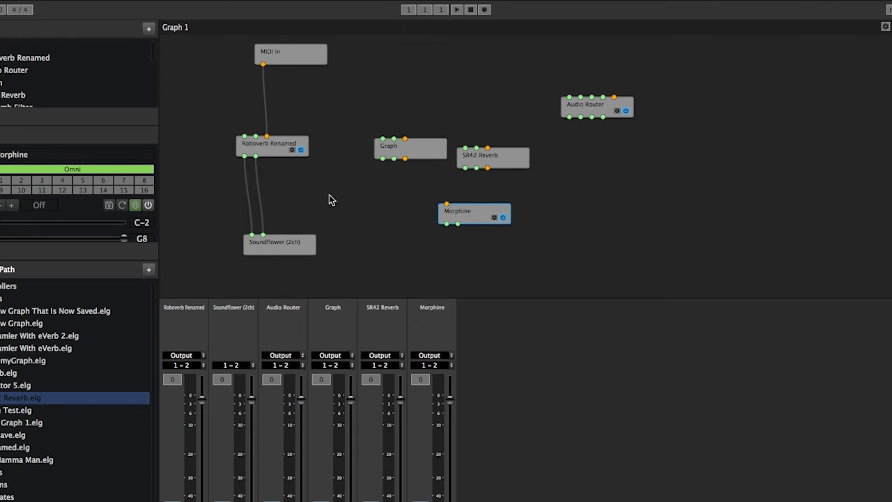
pyautogui.moveTo(470, 217); pyautogui.dragTo(452, 211)
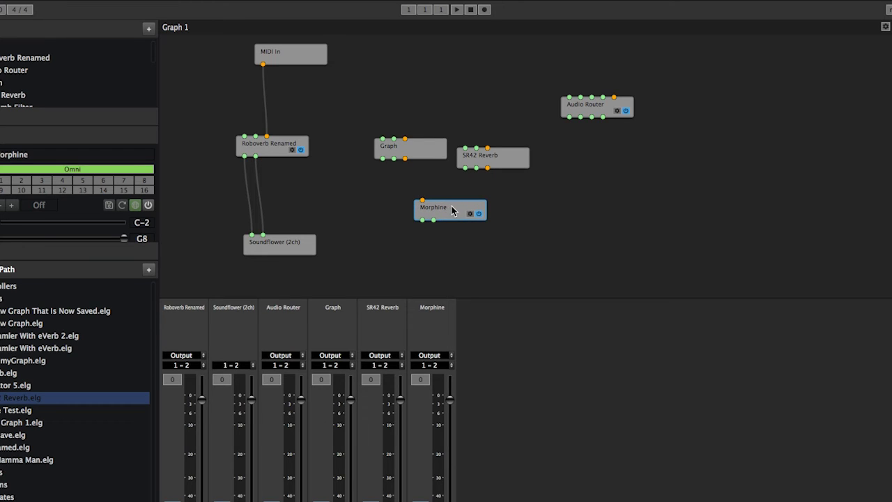
pyautogui.press('Delete')
# Step: Move SR42 Reverb higher and add a Wet/Dry node from the Element nodes list
pyautogui.moveTo(484, 156); pyautogui.dragTo(480, 118)
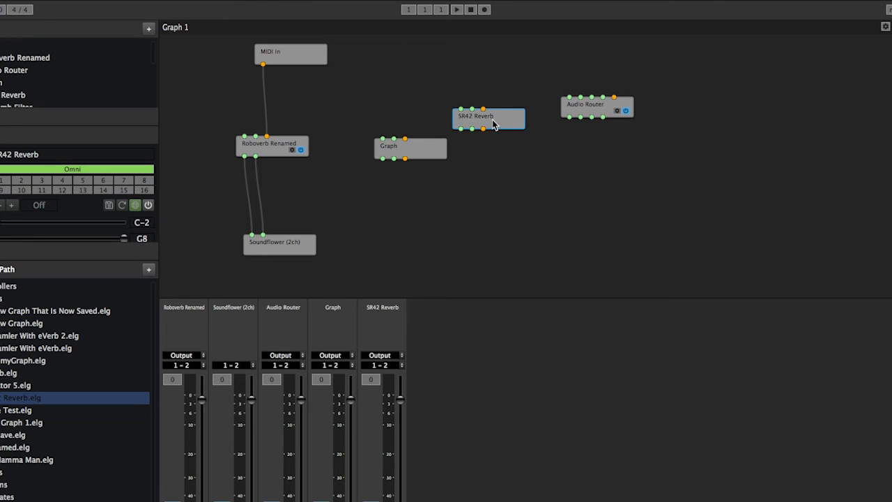
pyautogui.moveTo(493, 125); pyautogui.dragTo(506, 120)
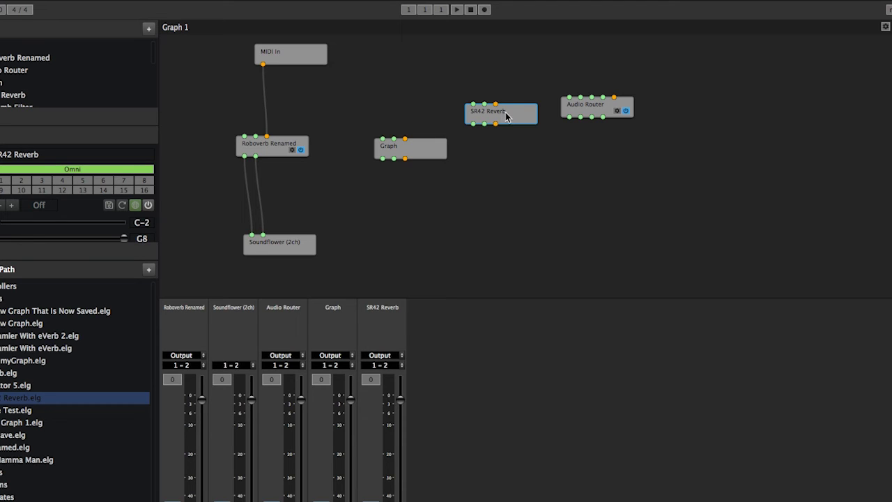
pyautogui.rightClick(492, 158)
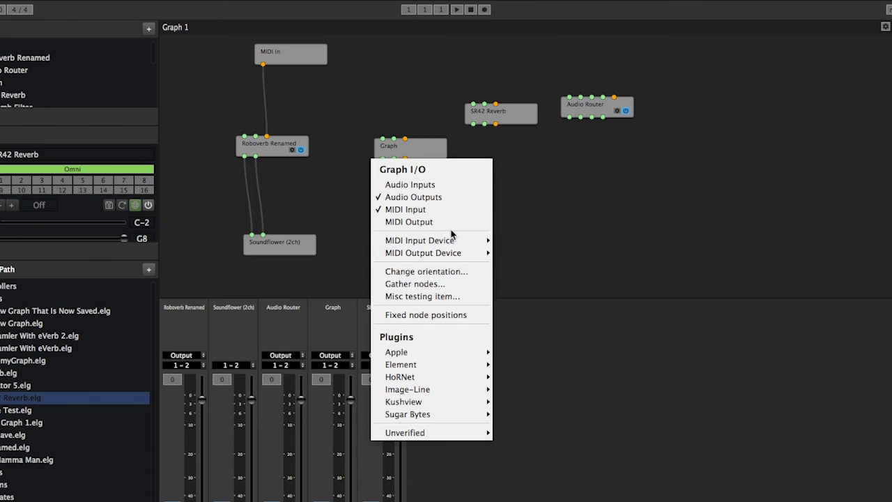
pyautogui.moveTo(441, 246)
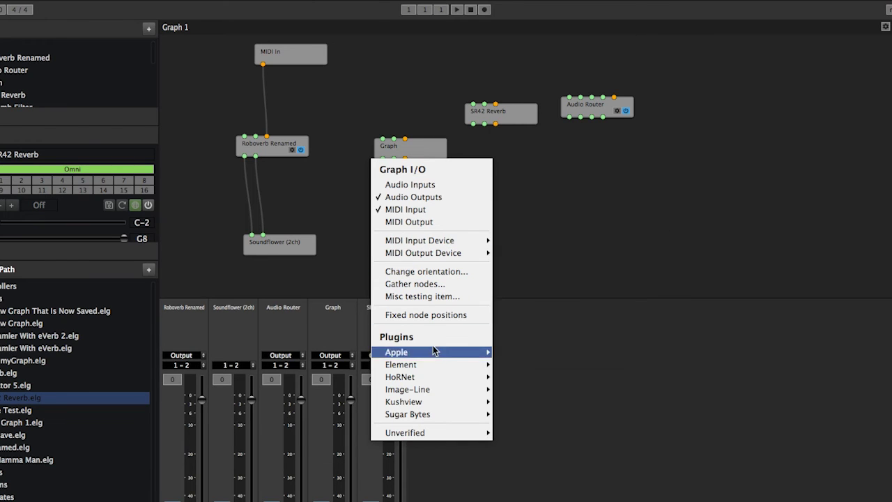
pyautogui.moveTo(422, 368)
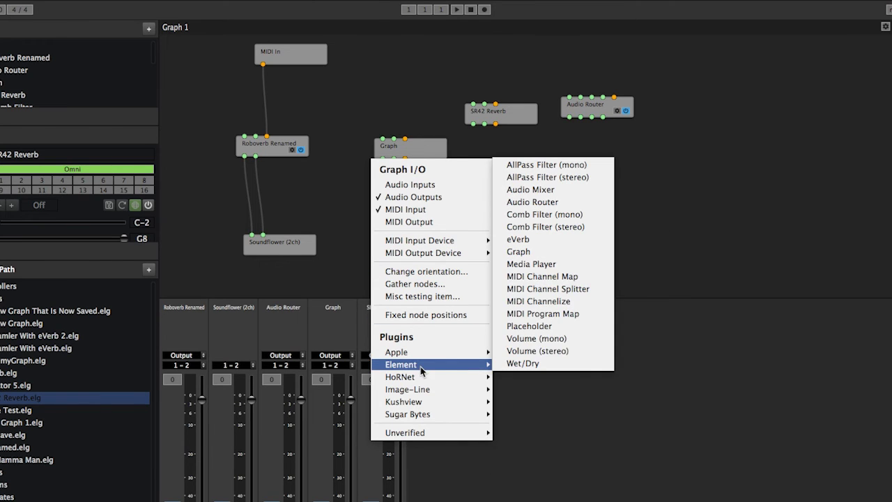
pyautogui.click(555, 362)
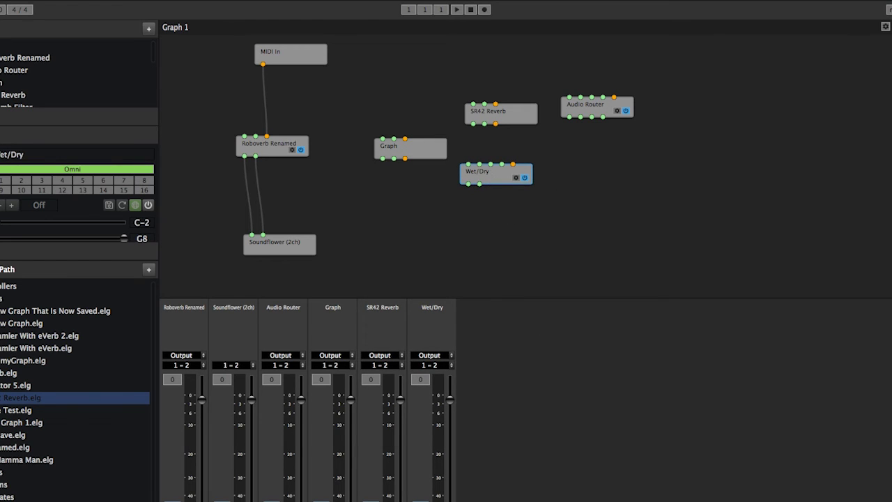
# Step: Centre the Wet/Dry window (Wet 0.33, Dry 0.40), wire its input toward SR42 Reverb, and enter the reverb's graph
pyautogui.moveTo(889, 91); pyautogui.dragTo(537, 201)
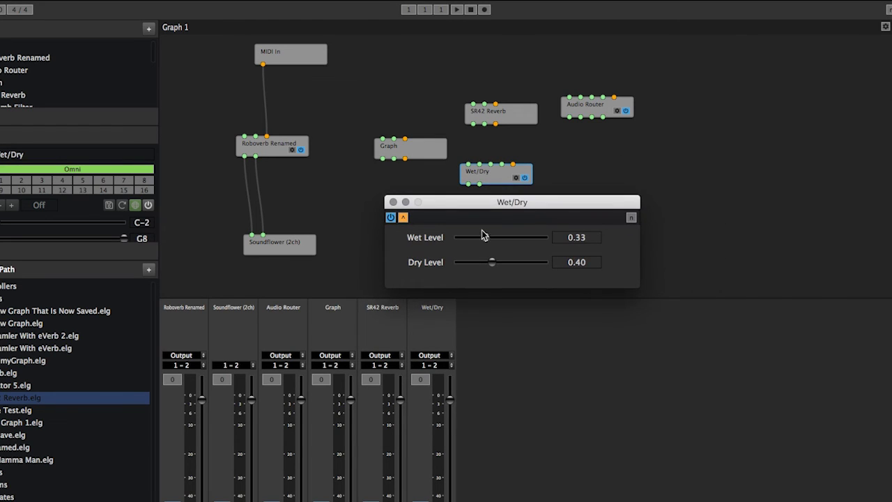
pyautogui.click(469, 164)
pyautogui.moveTo(480, 165); pyautogui.dragTo(466, 132)
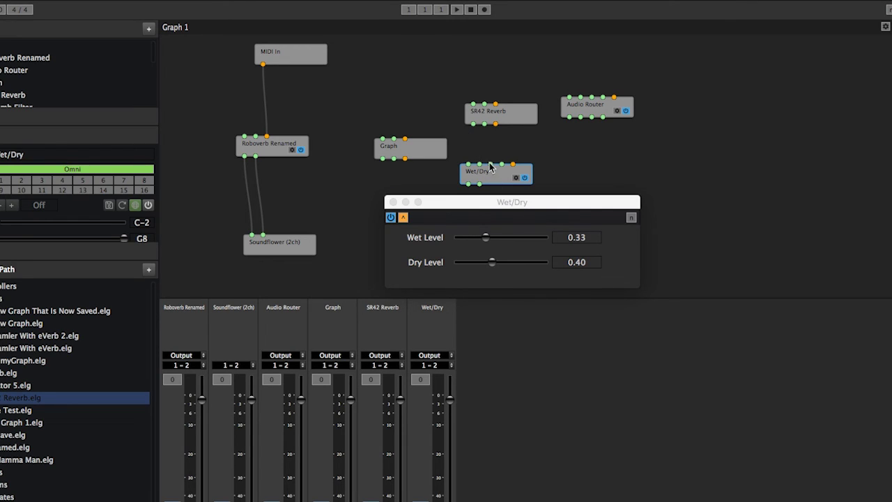
pyautogui.click(499, 202)
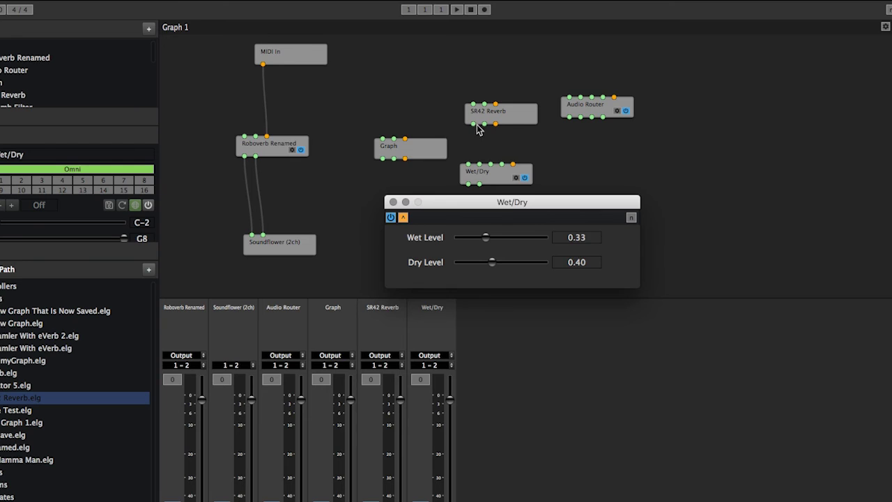
pyautogui.doubleClick(508, 120)
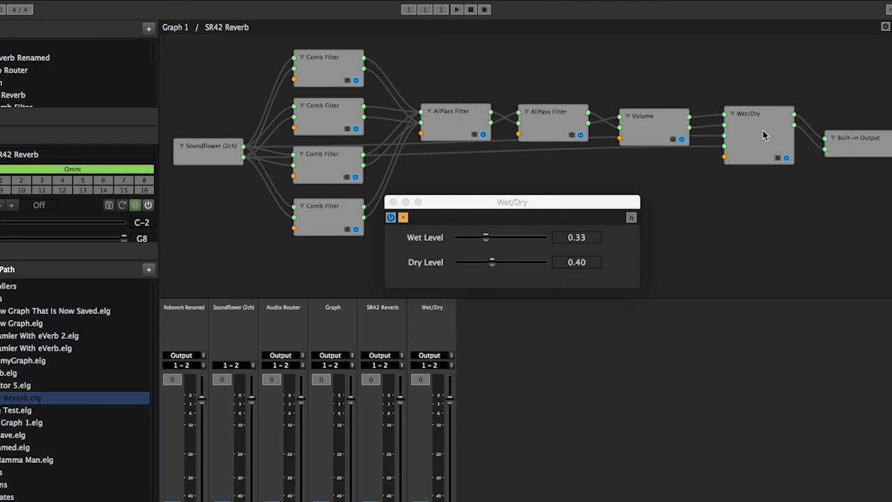
# Step: Arrange the Wet/Dry, Soundflower (2ch) and Built-in Output nodes inside SR42 Reverb, and move the Wet/Dry window aside
pyautogui.moveTo(764, 134); pyautogui.dragTo(765, 147)
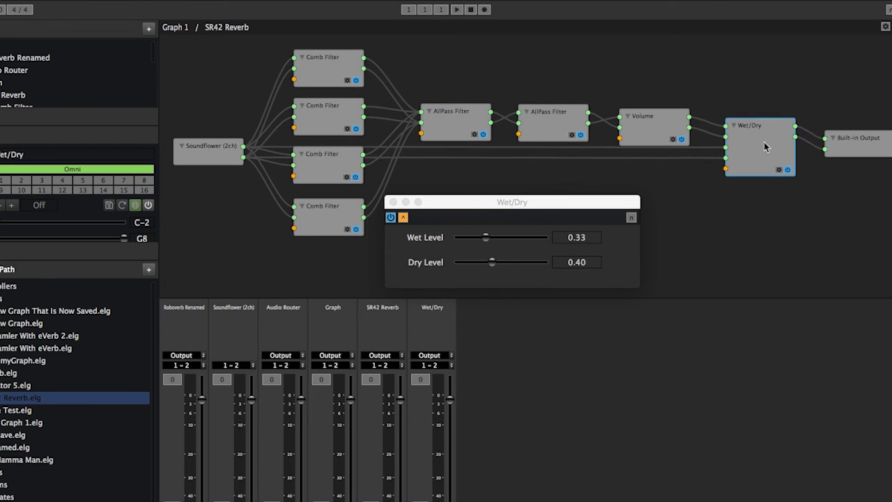
pyautogui.moveTo(199, 150)
pyautogui.mouseDown()
pyautogui.moveTo(196, 200)
pyautogui.moveTo(199, 163)
pyautogui.mouseUp()
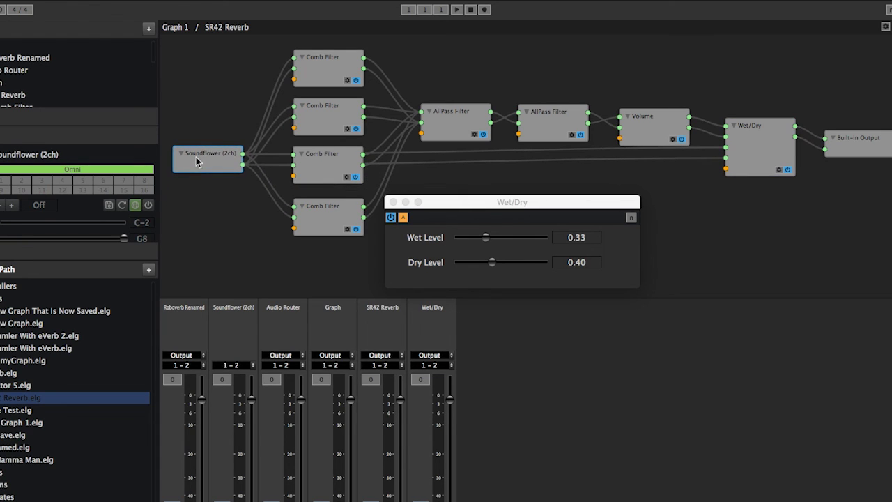
pyautogui.click(766, 151)
pyautogui.moveTo(766, 151); pyautogui.dragTo(775, 150)
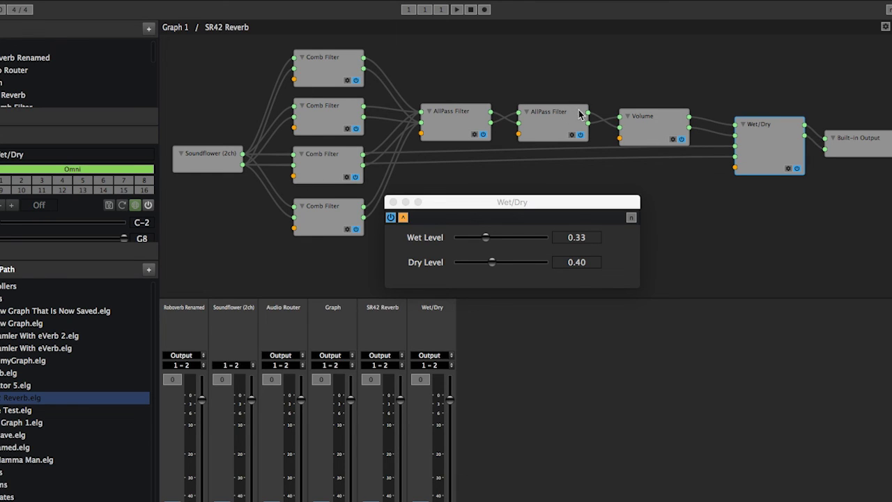
pyautogui.moveTo(769, 154); pyautogui.dragTo(752, 154)
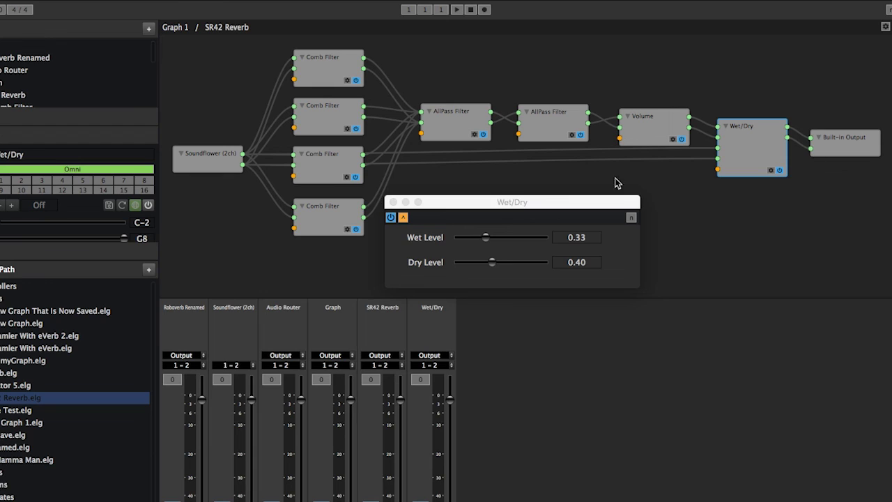
pyautogui.moveTo(522, 204); pyautogui.dragTo(547, 192)
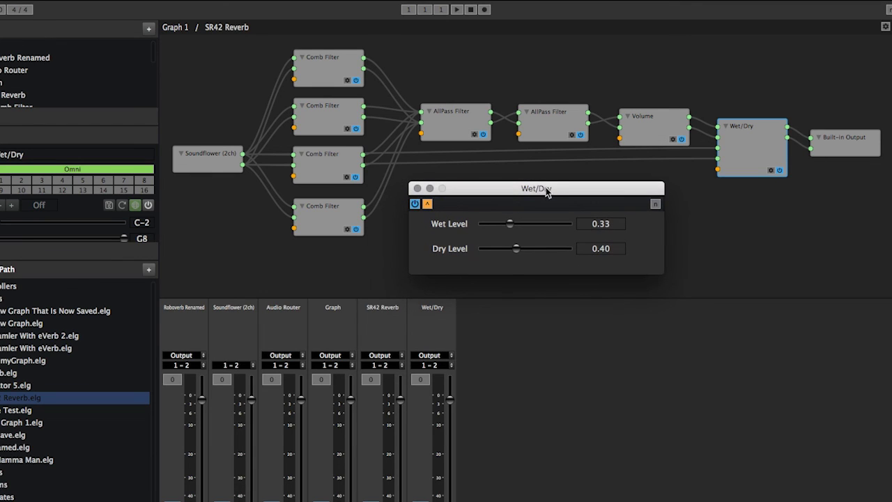